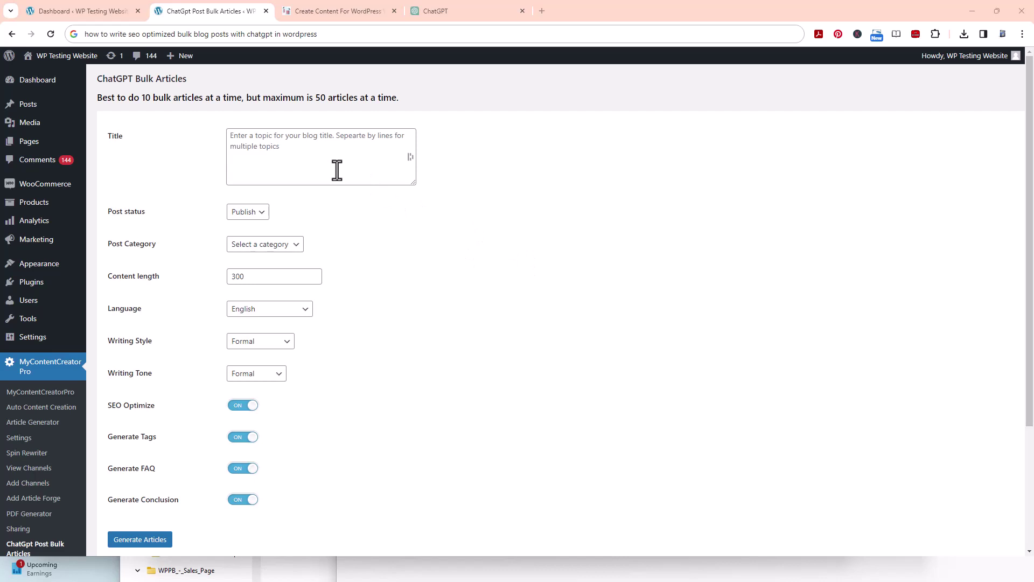
Step: Paste the topic list, Online Income through Online Transcription, into the bulk Title box
right_click(275, 142)
left_click(333, 248)
scroll(331, 166, "up", 5)
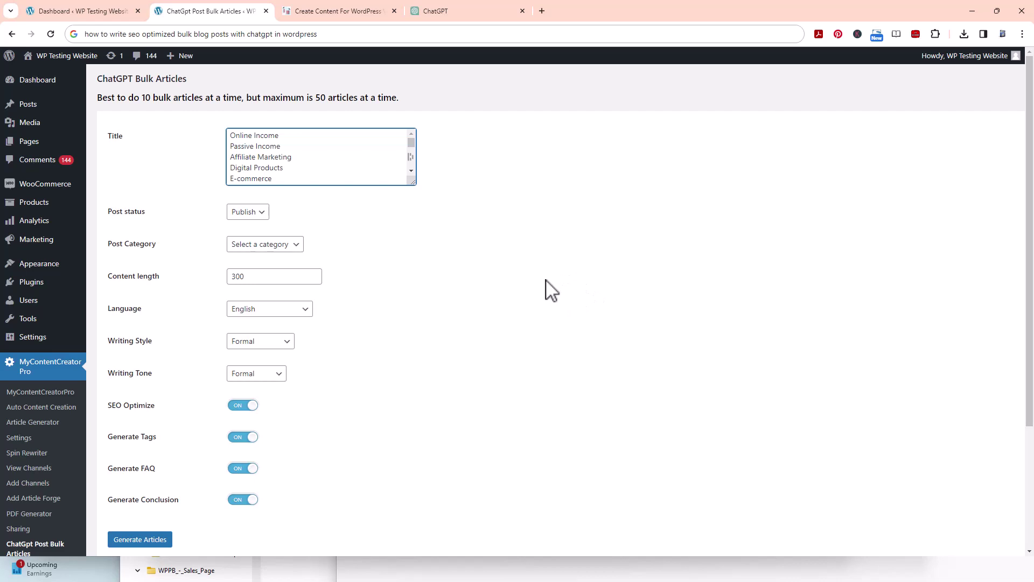
scroll(318, 155, "down", 1)
scroll(318, 155, "down", 2)
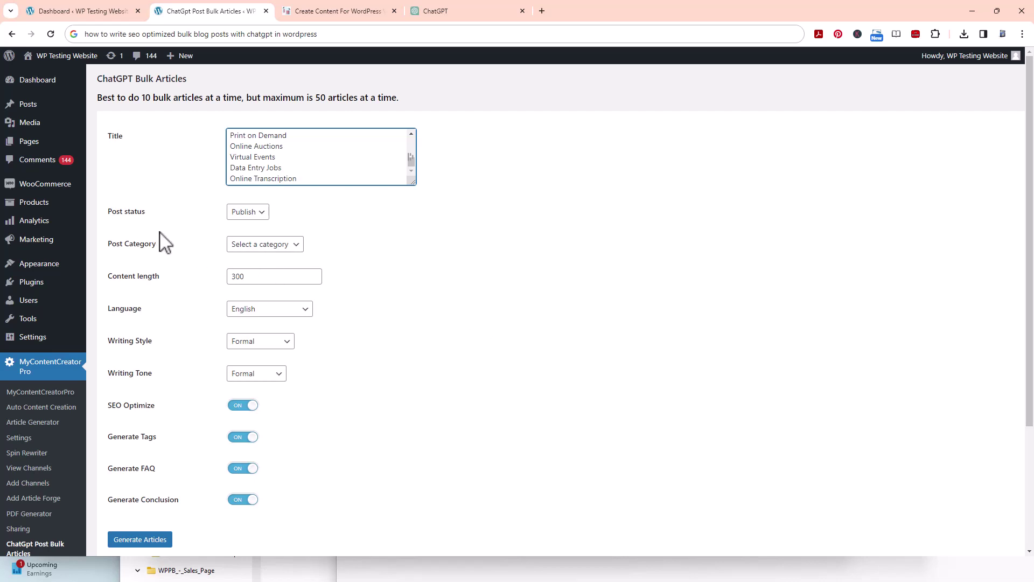
Step: Make the posts Uncategorized drafts with a content length of 2000 instead of 300
scroll(285, 269, "down", 2)
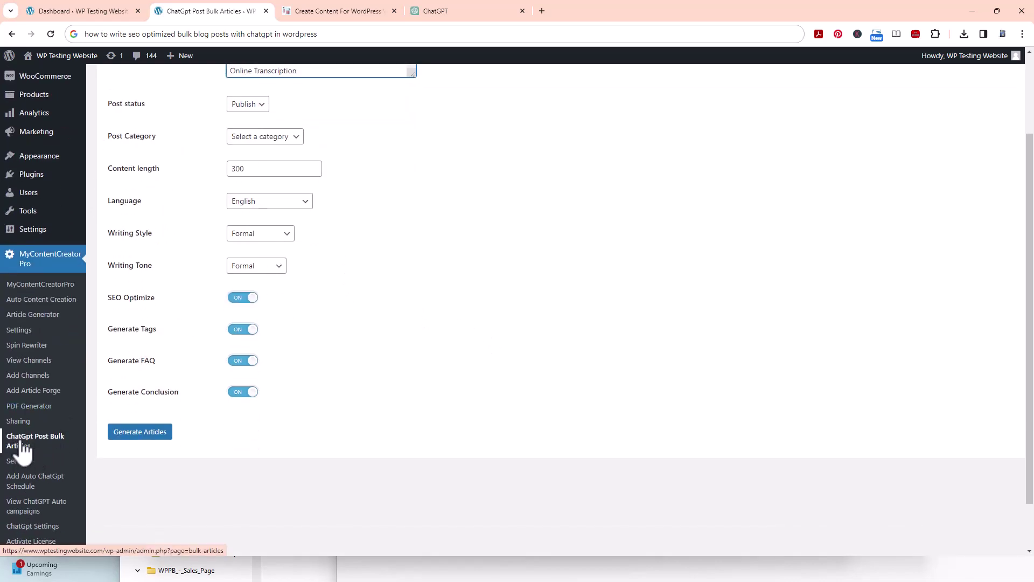
scroll(290, 330, "up", 2)
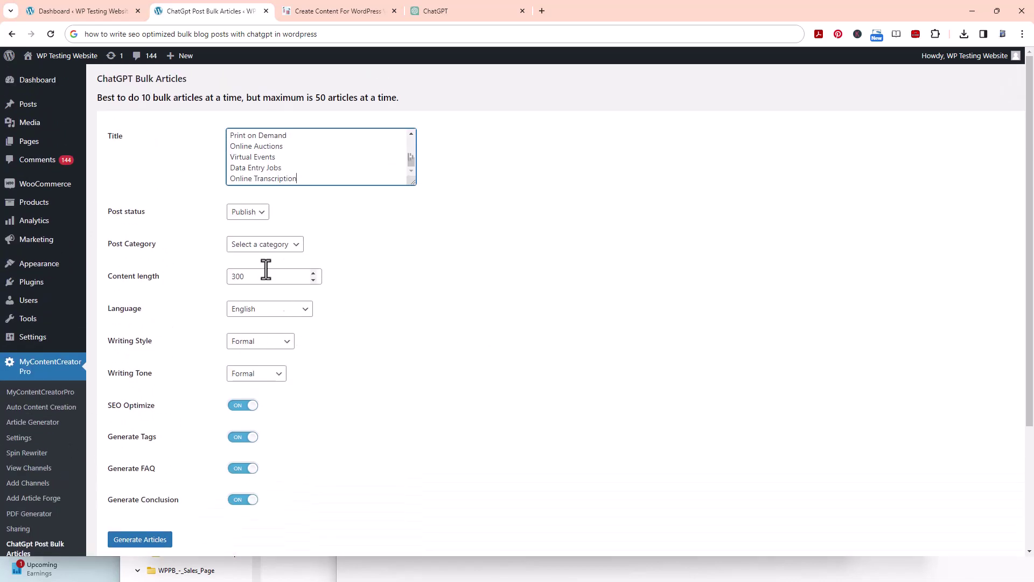
left_click(264, 221)
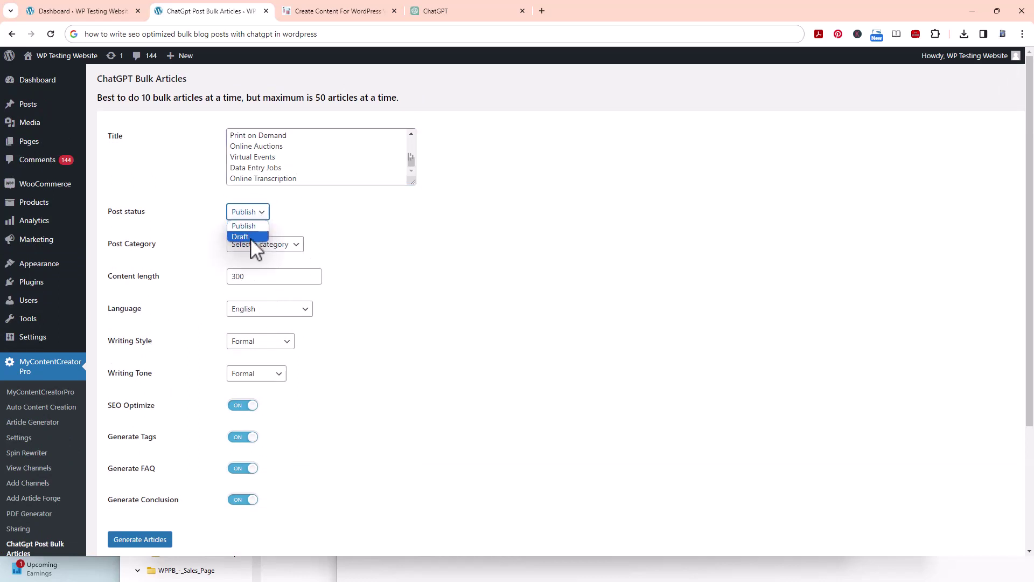
left_click(250, 238)
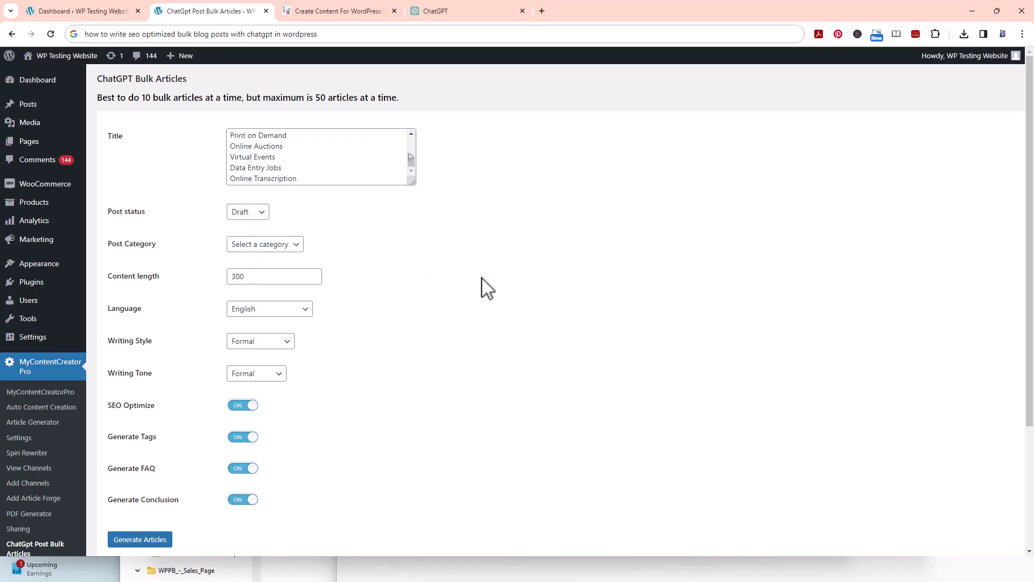
left_click(297, 245)
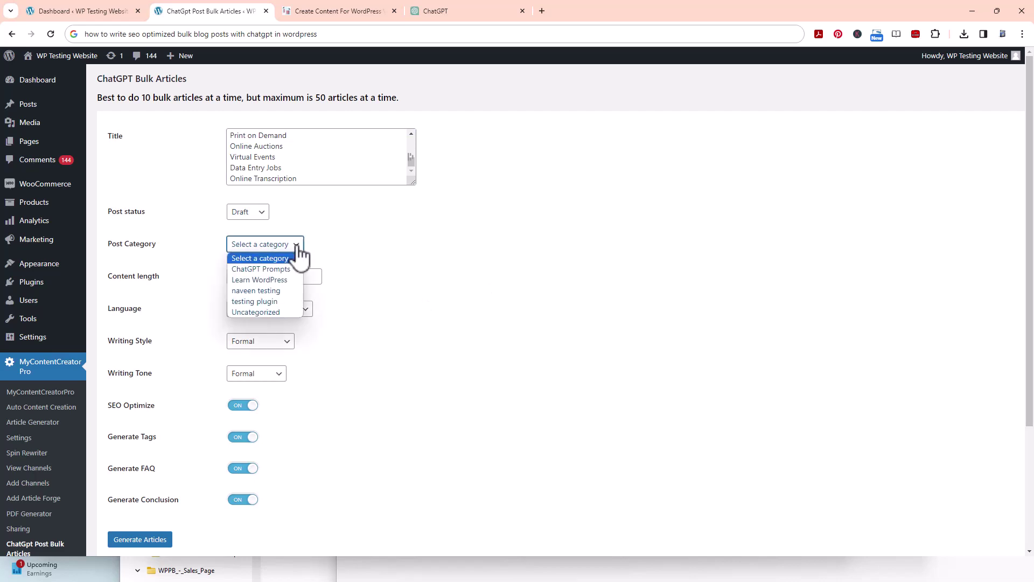
left_click(280, 312)
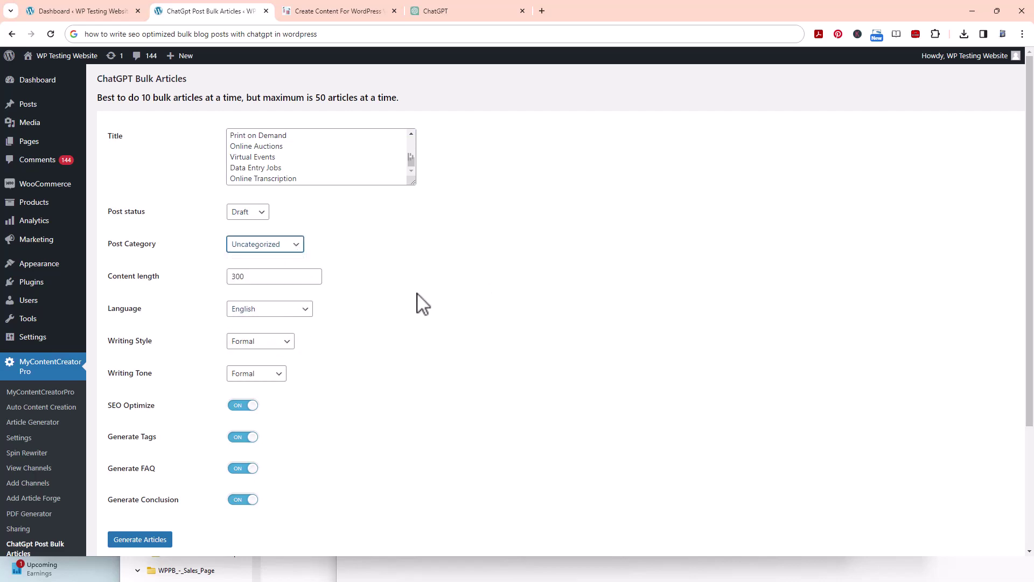
double_click(258, 278)
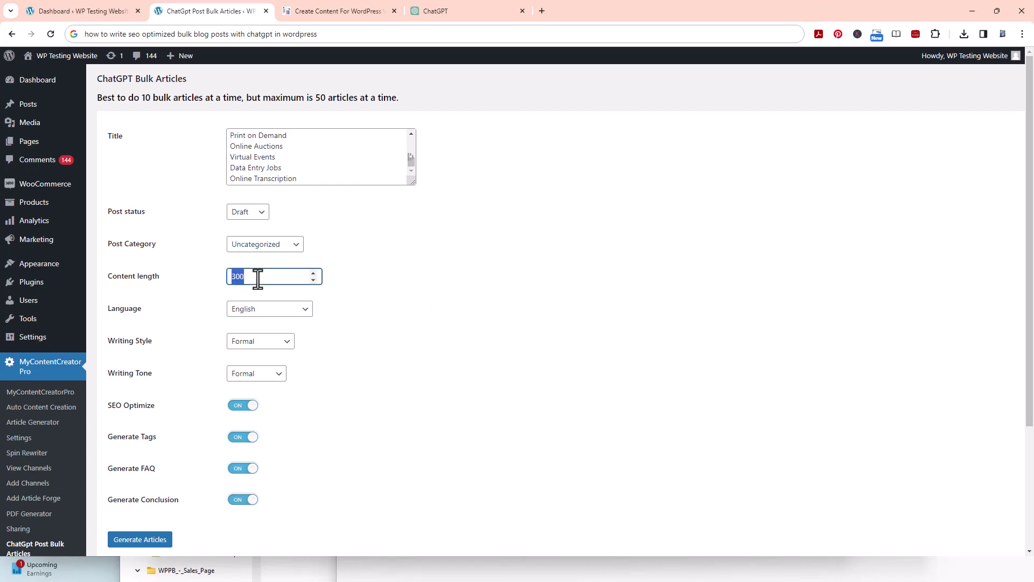
type("2000")
Step: Keep English as the language and set Professional writing style with Educational tone
scroll(340, 328, "down", 1)
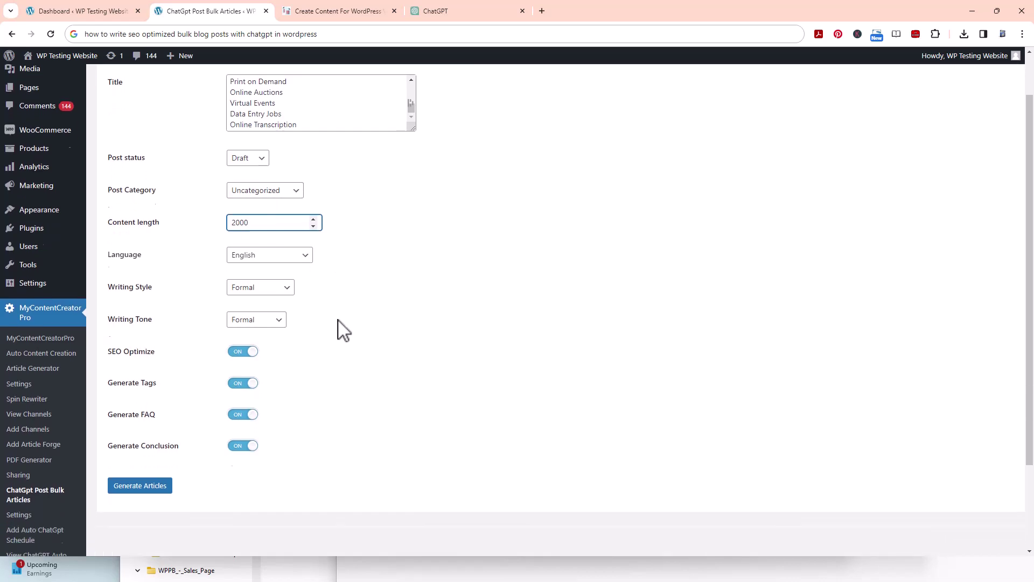
left_click(272, 257)
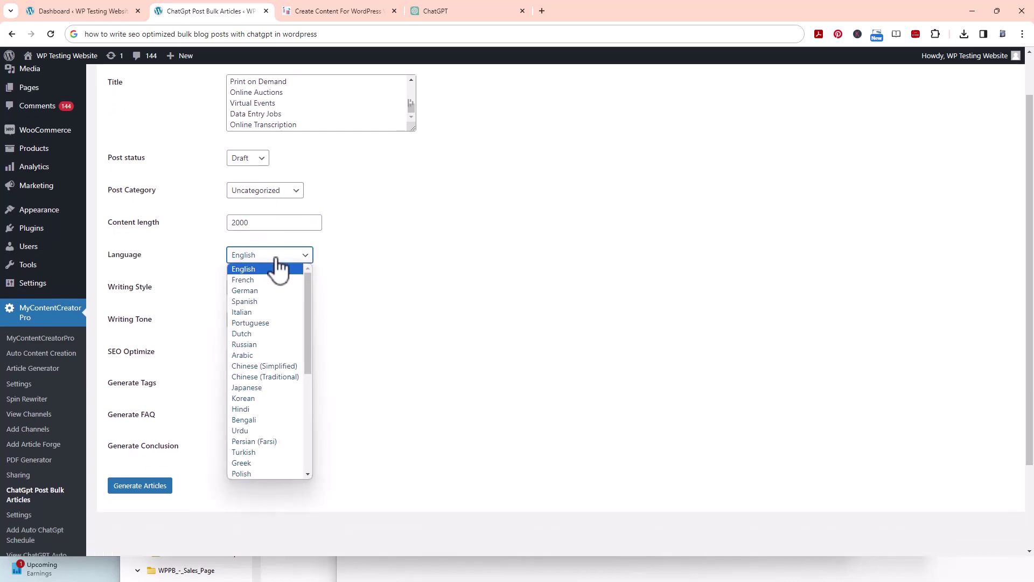
left_click(273, 270)
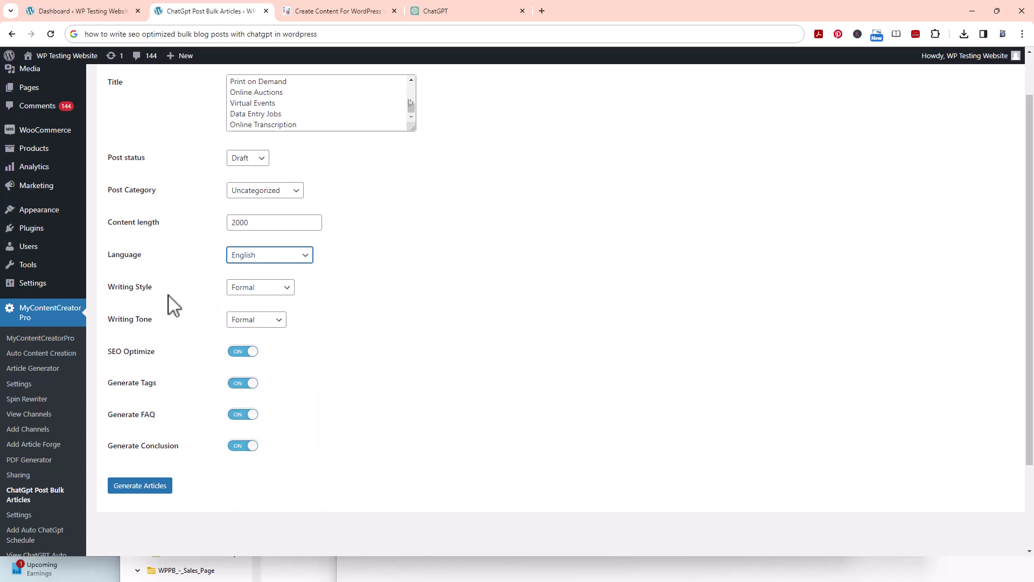
left_click(283, 291)
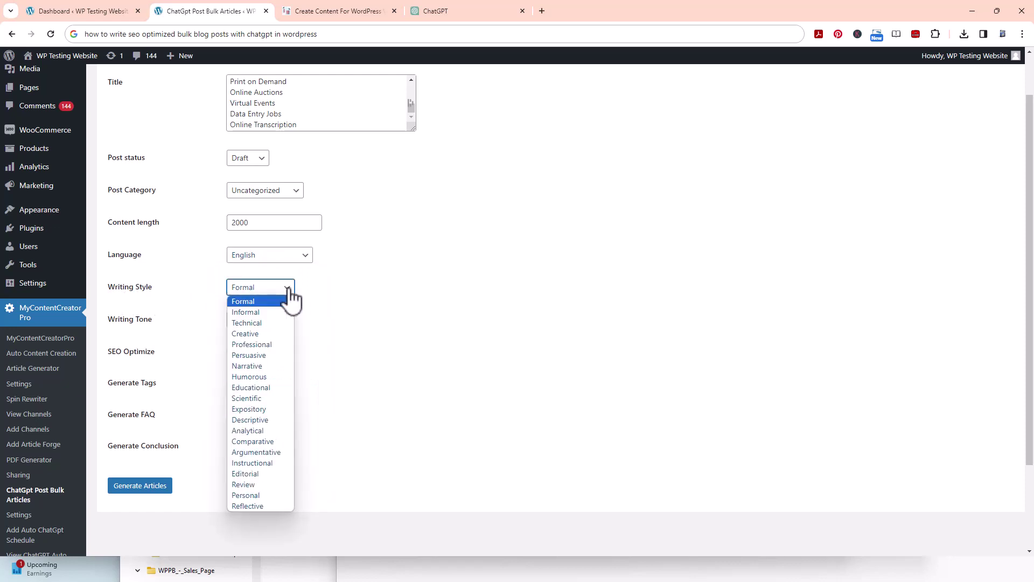
left_click(268, 346)
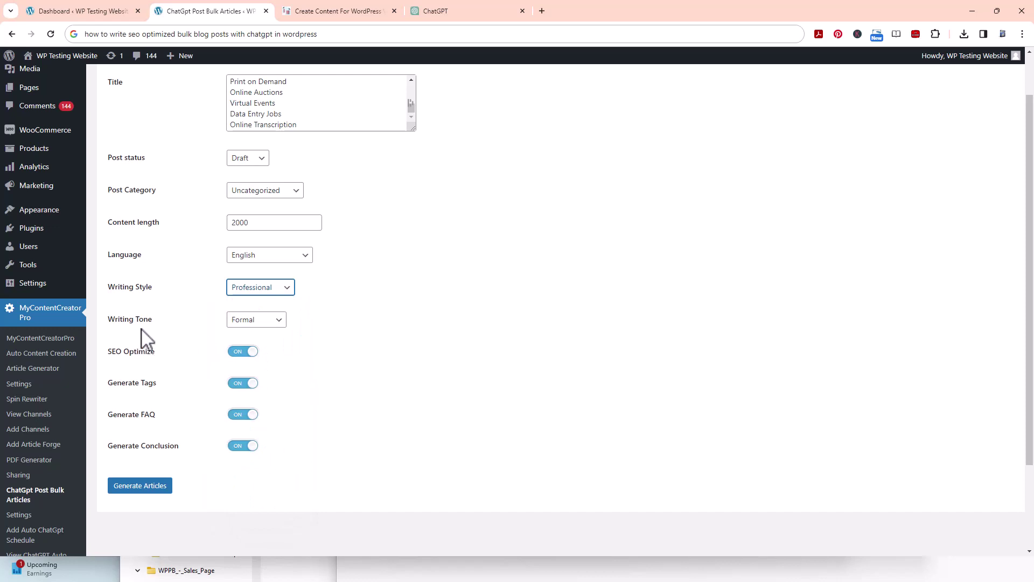
left_click(282, 322)
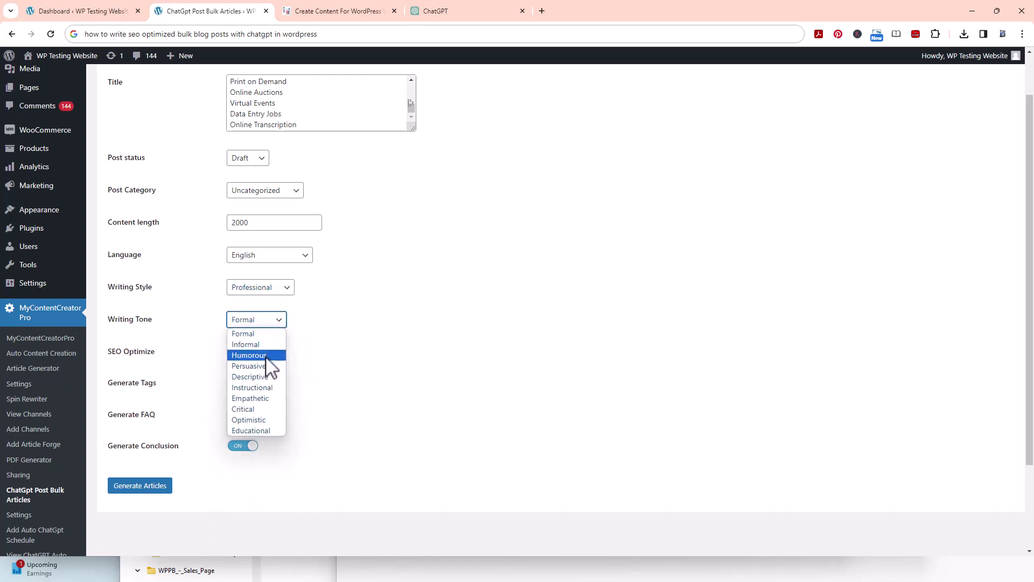
left_click(266, 430)
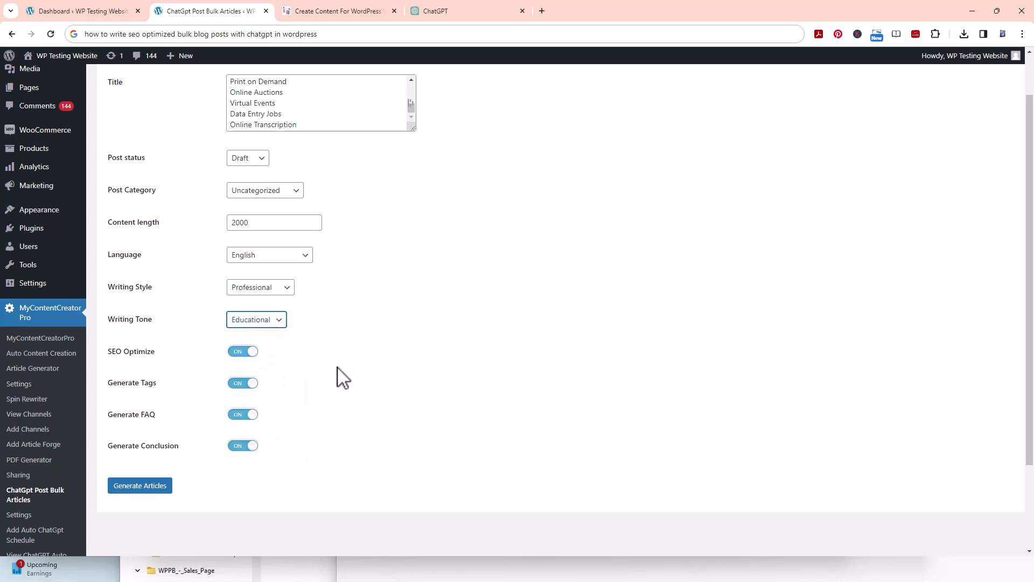
scroll(340, 377, "down", 1)
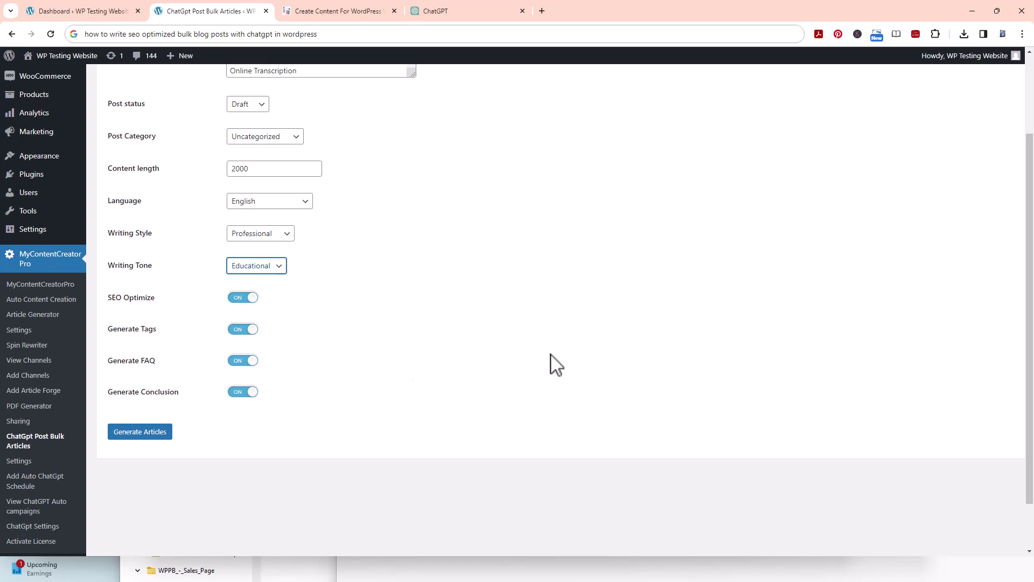
Step: Review the bulk-article form and make sure SEO optimization is turned on
scroll(542, 363, "up", 2)
scroll(546, 364, "down", 1)
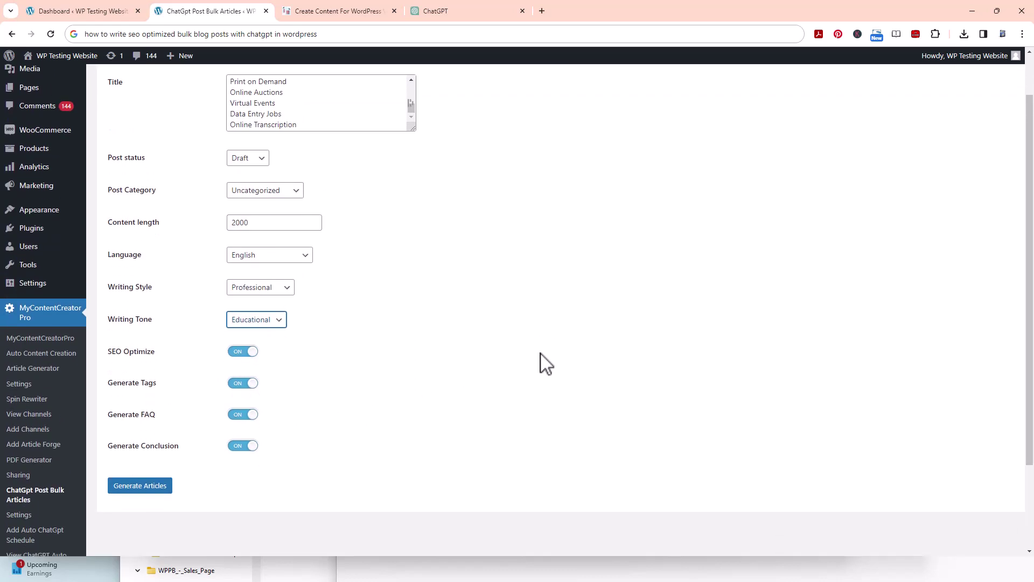
scroll(425, 355, "down", 1)
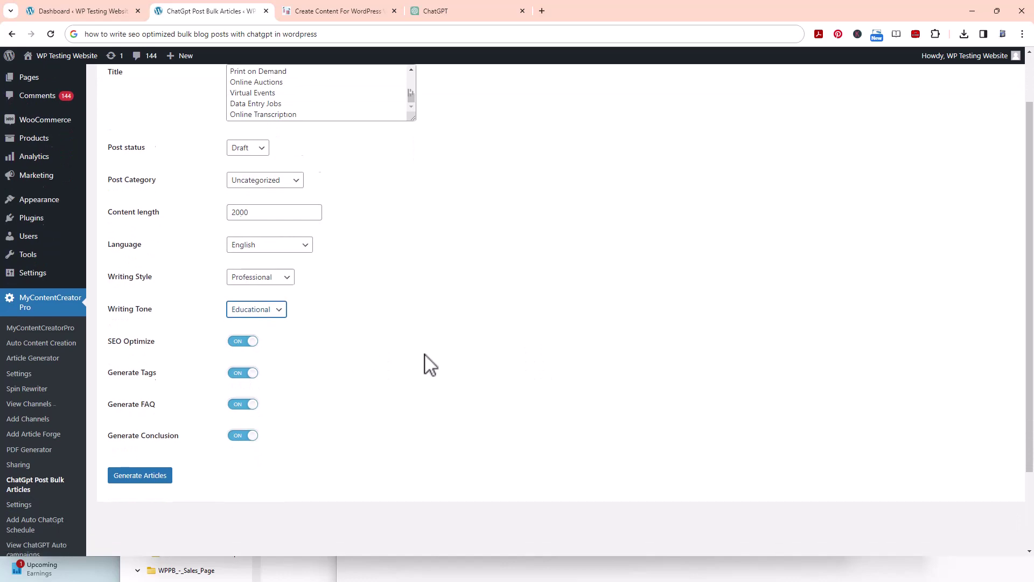
scroll(425, 360, "down", 2)
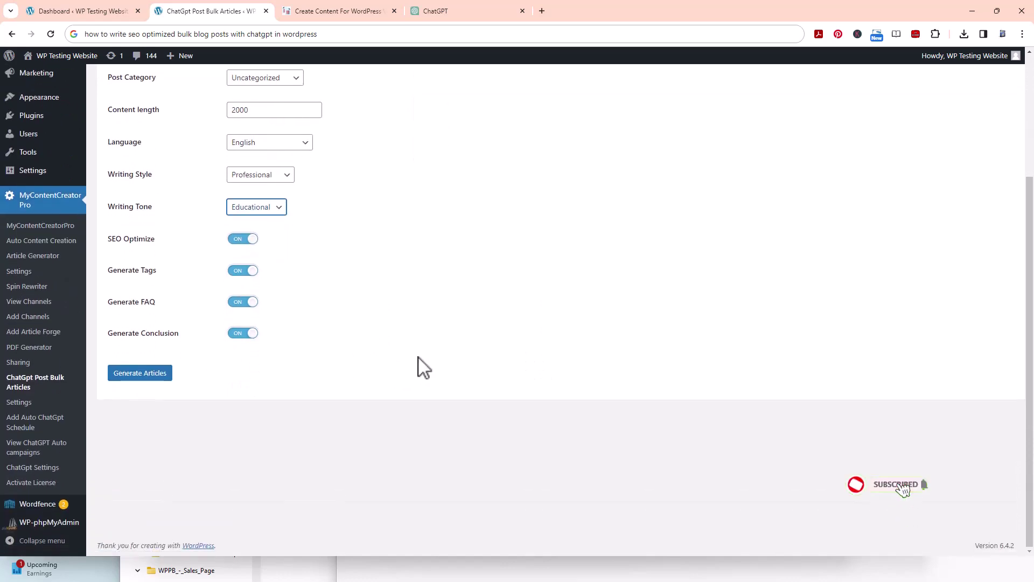
scroll(423, 368, "up", 3)
scroll(423, 368, "down", 3)
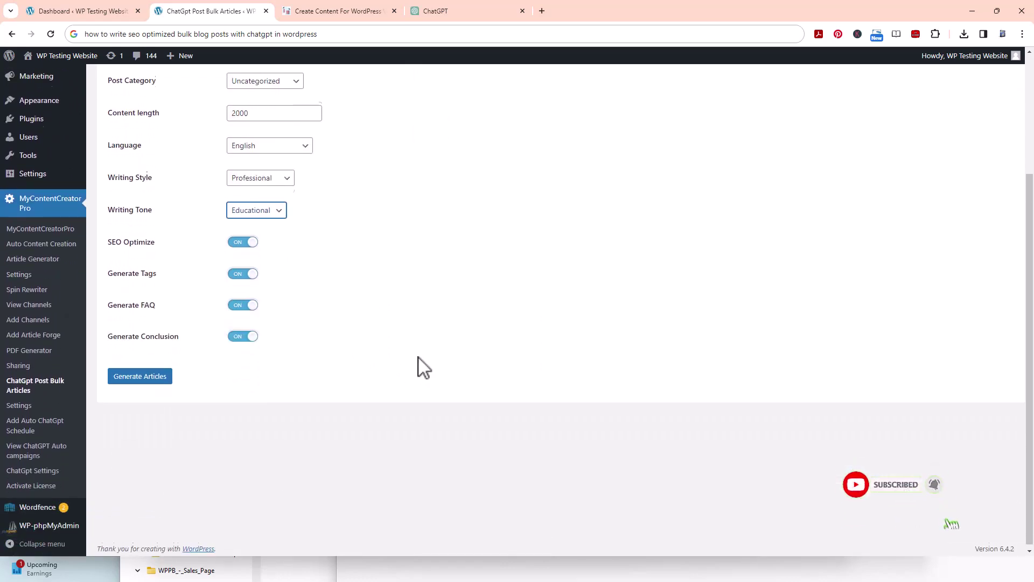
scroll(421, 367, "up", 3)
scroll(418, 367, "down", 2)
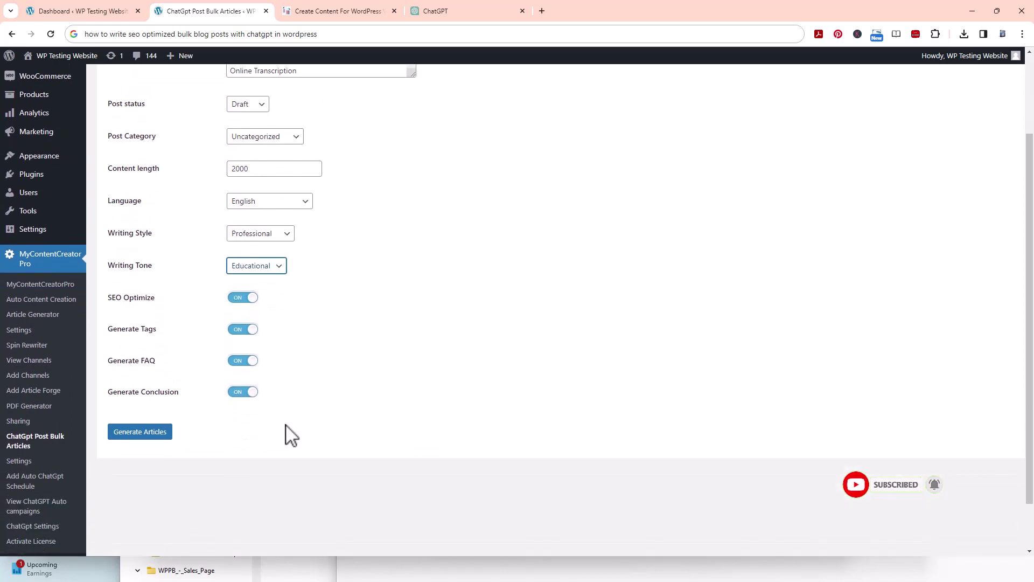
scroll(291, 435, "up", 2)
scroll(272, 140, "down", 3)
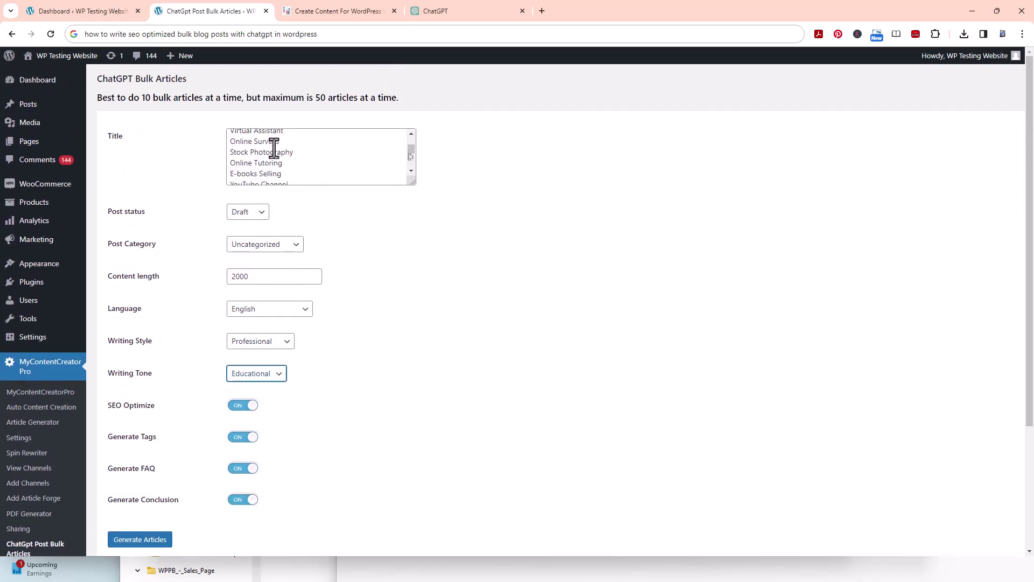
scroll(274, 149, "up", 3)
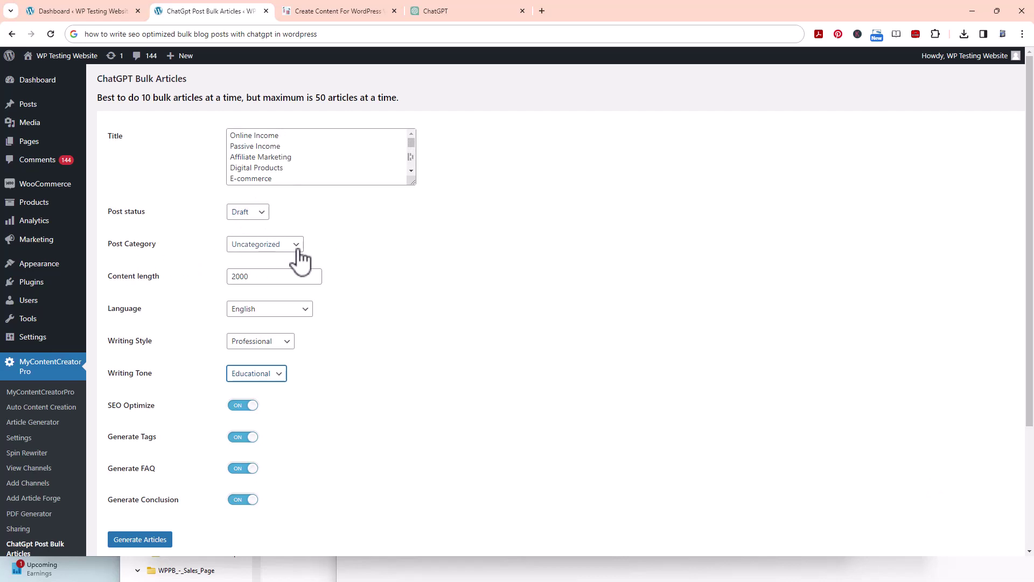
scroll(237, 230, "down", 1)
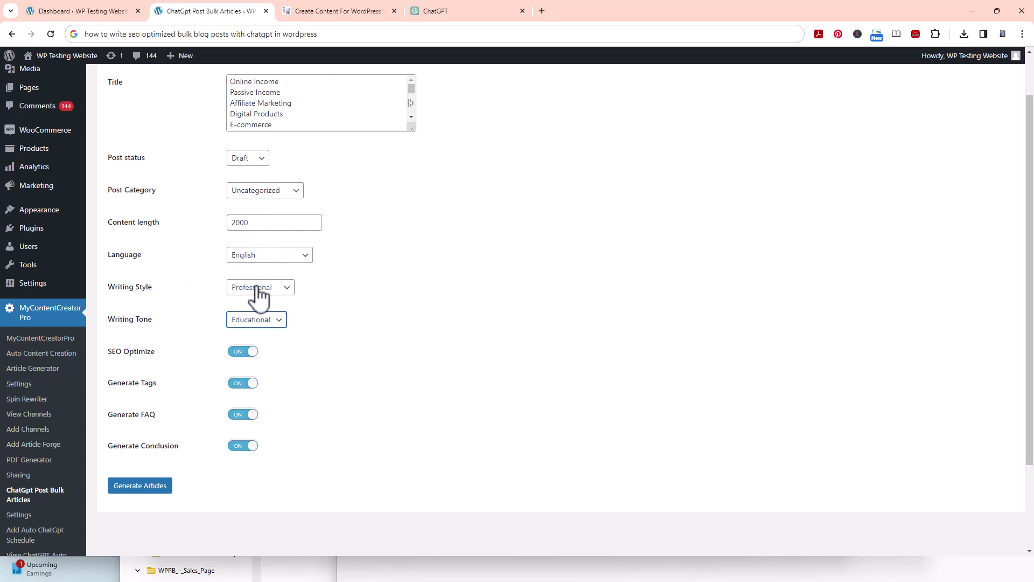
scroll(240, 340, "down", 1)
left_click(240, 331)
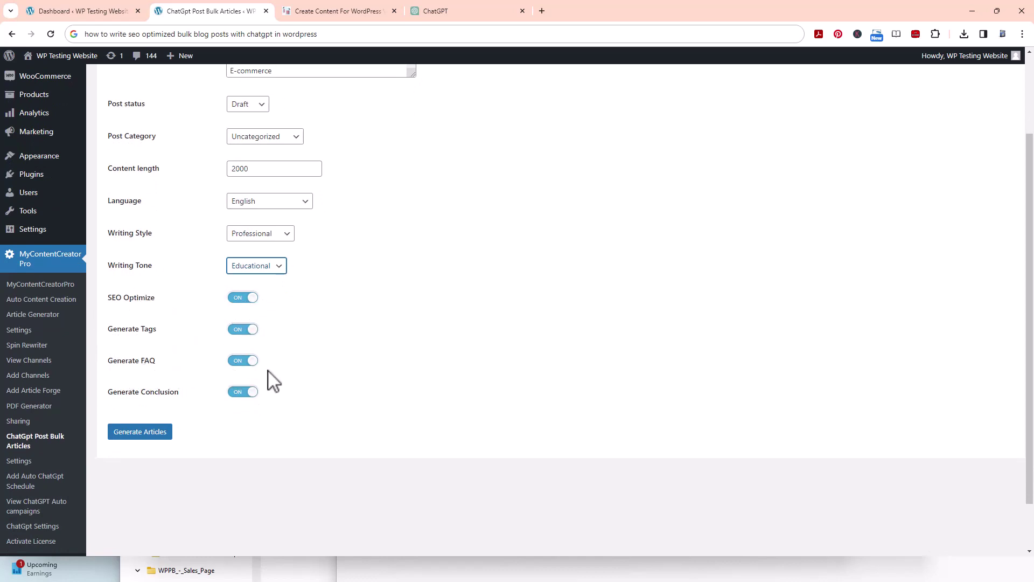
Step: Submit the bulk request with Generate Articles
scroll(249, 406, "up", 2)
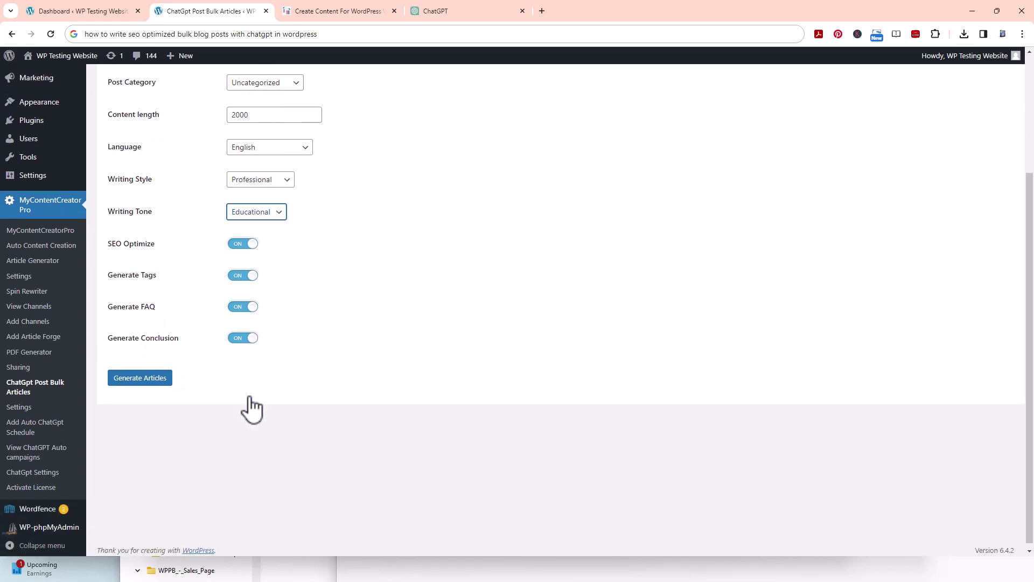
scroll(249, 399, "down", 3)
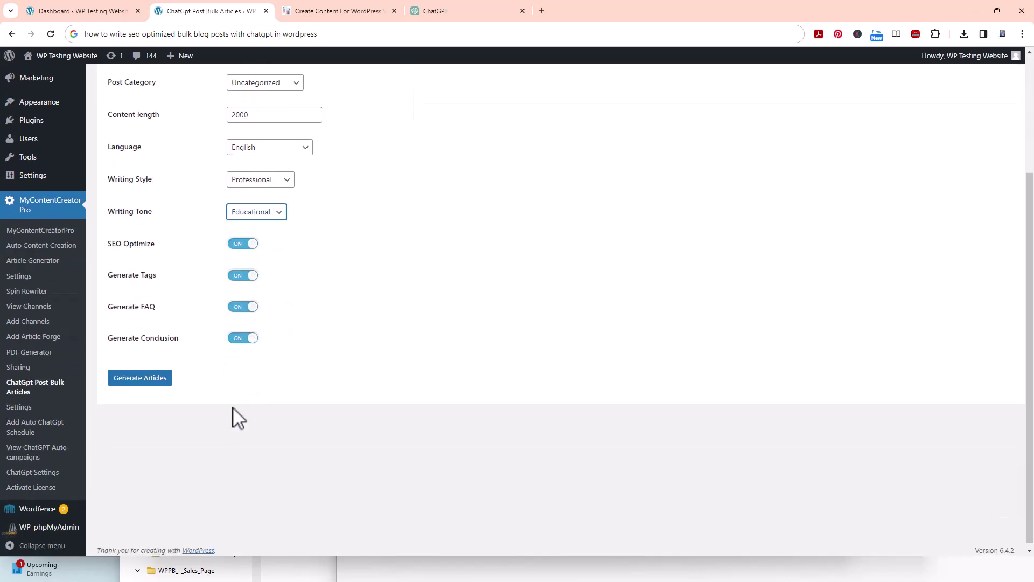
left_click(143, 380)
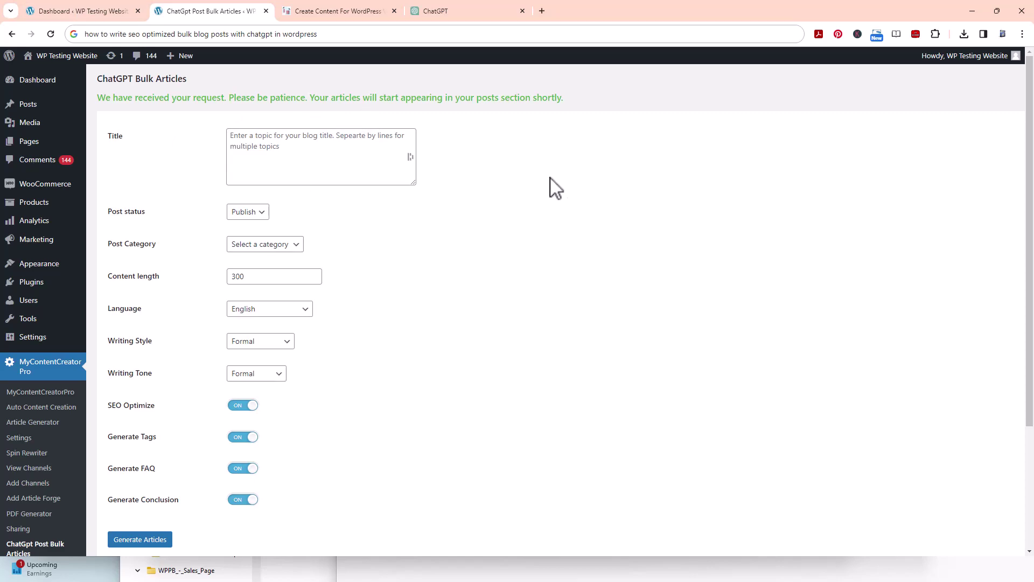
Step: Open and reload All Posts to reveal the new 'Online Income' draft at the top
left_click(30, 105)
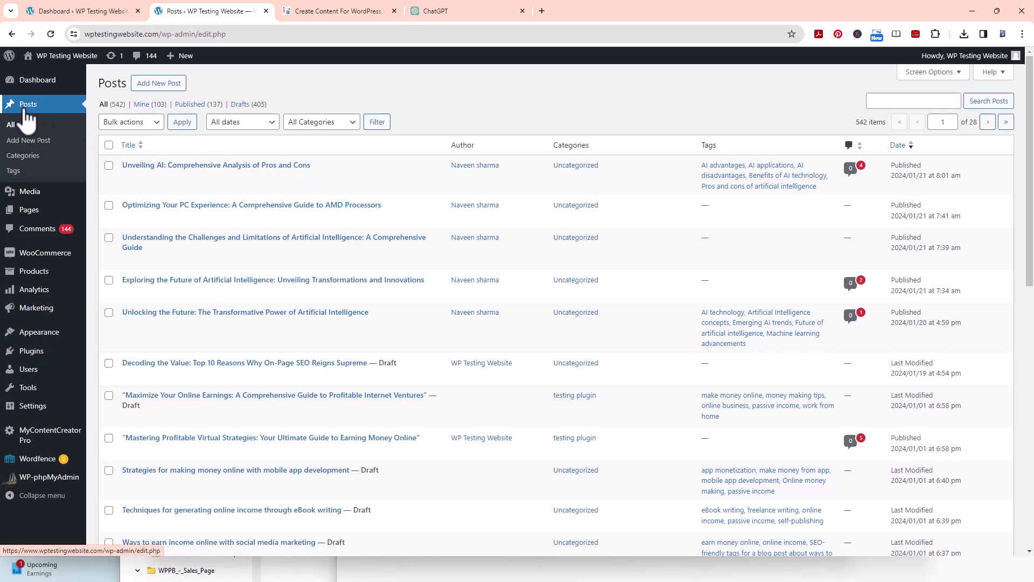
left_click(25, 106)
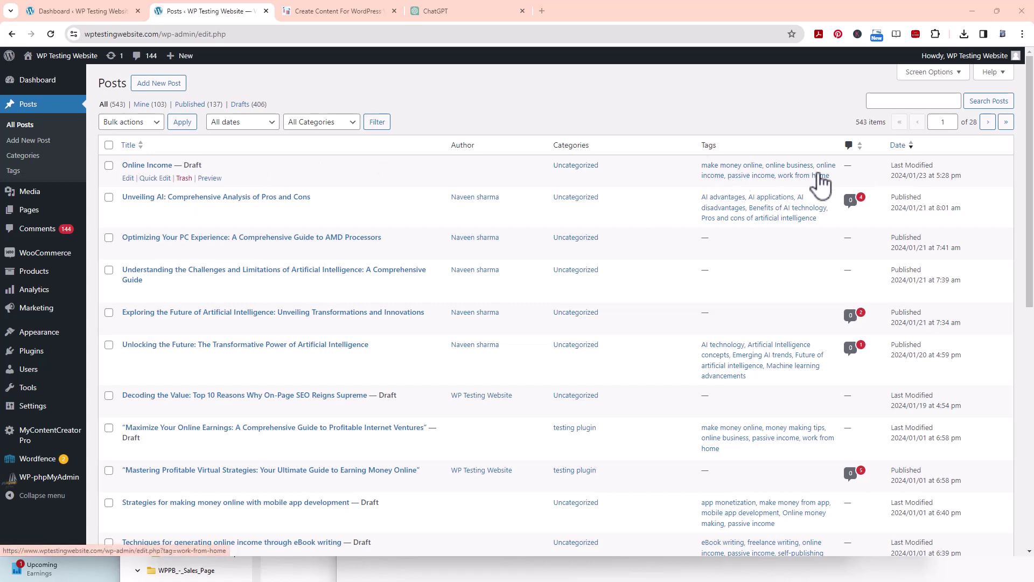
left_click(148, 167)
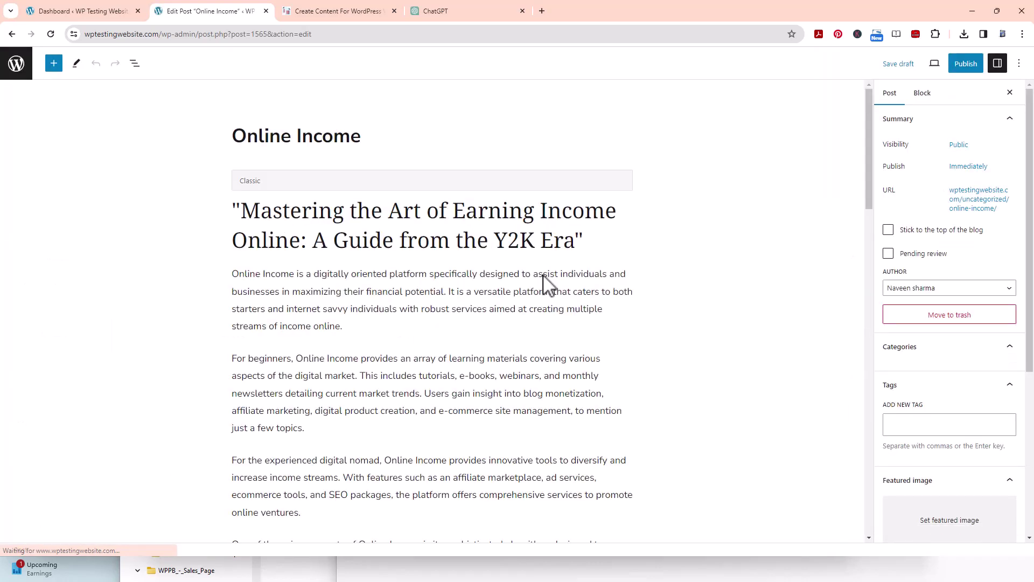
scroll(522, 279, "down", 5)
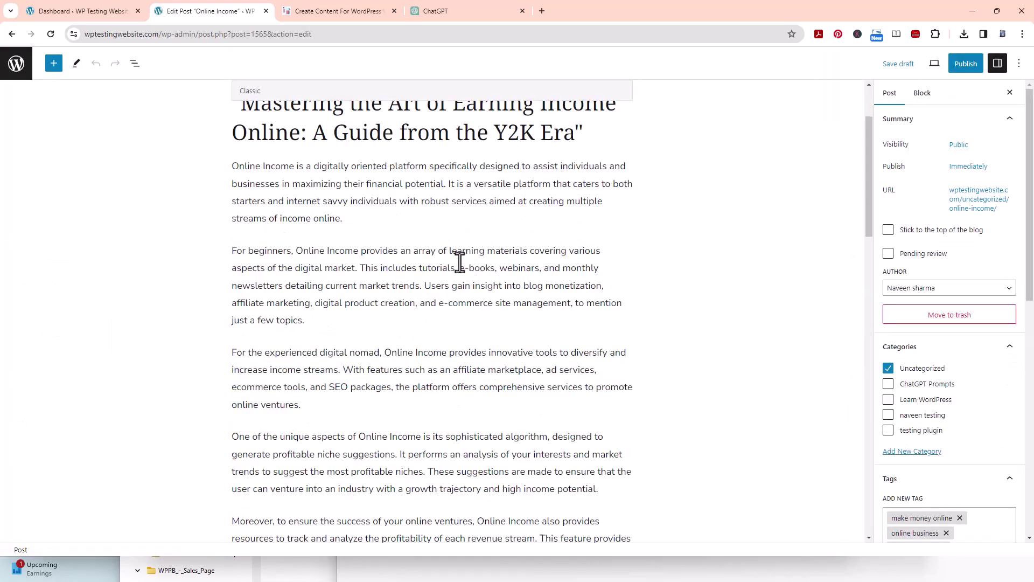
scroll(460, 263, "down", 14)
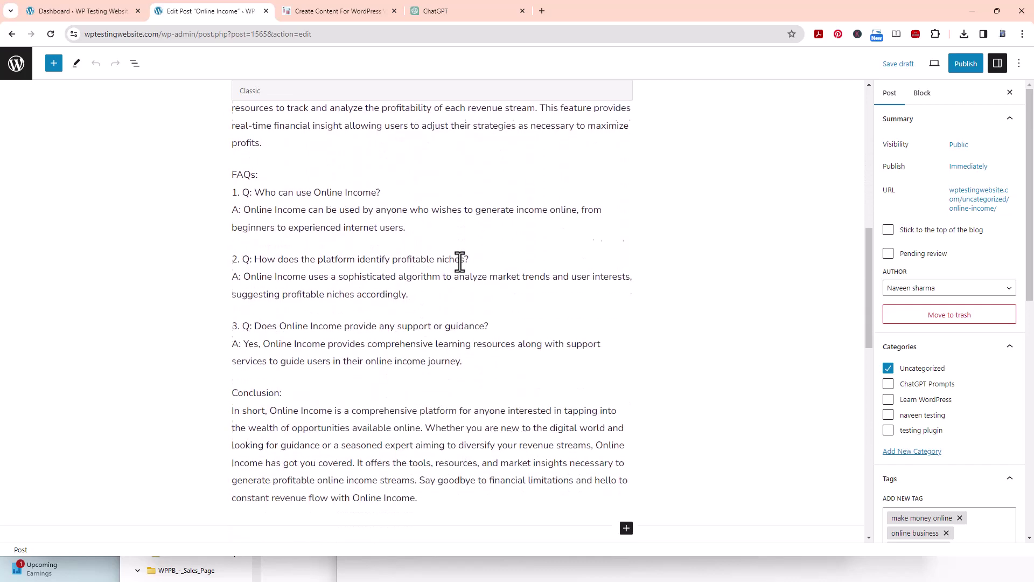
scroll(460, 263, "down", 8)
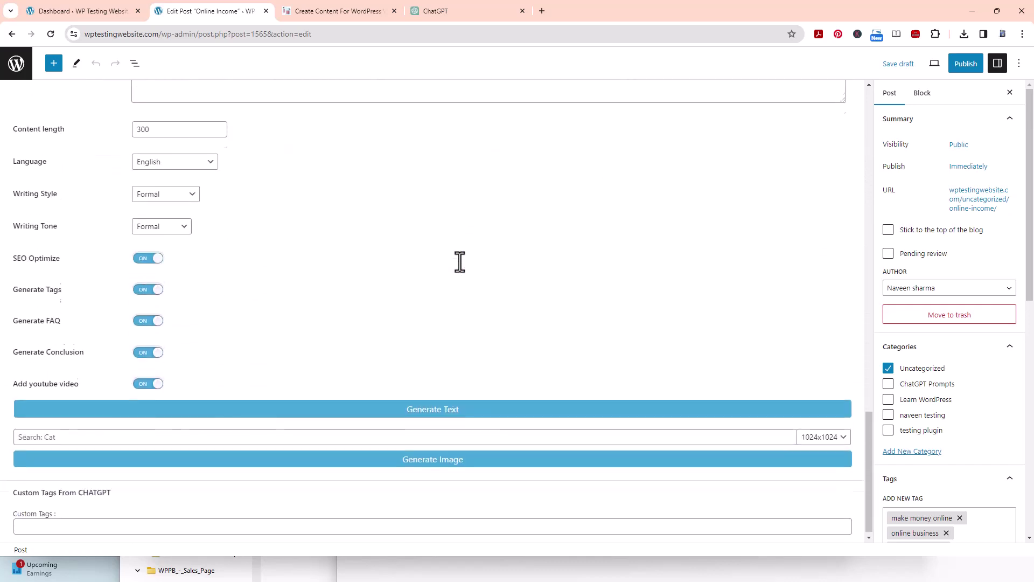
scroll(942, 205, "down", 4)
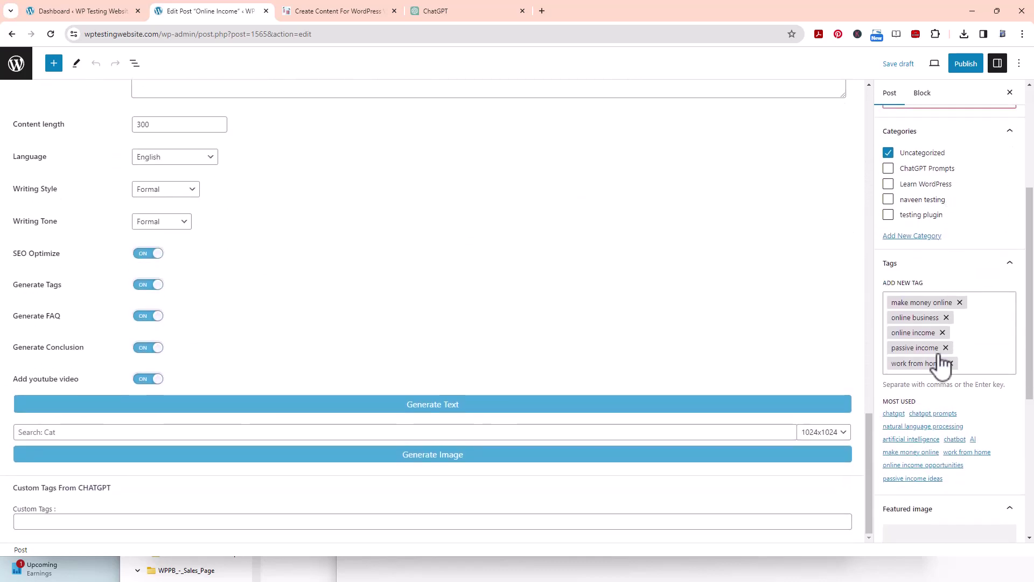
scroll(572, 247, "up", 18)
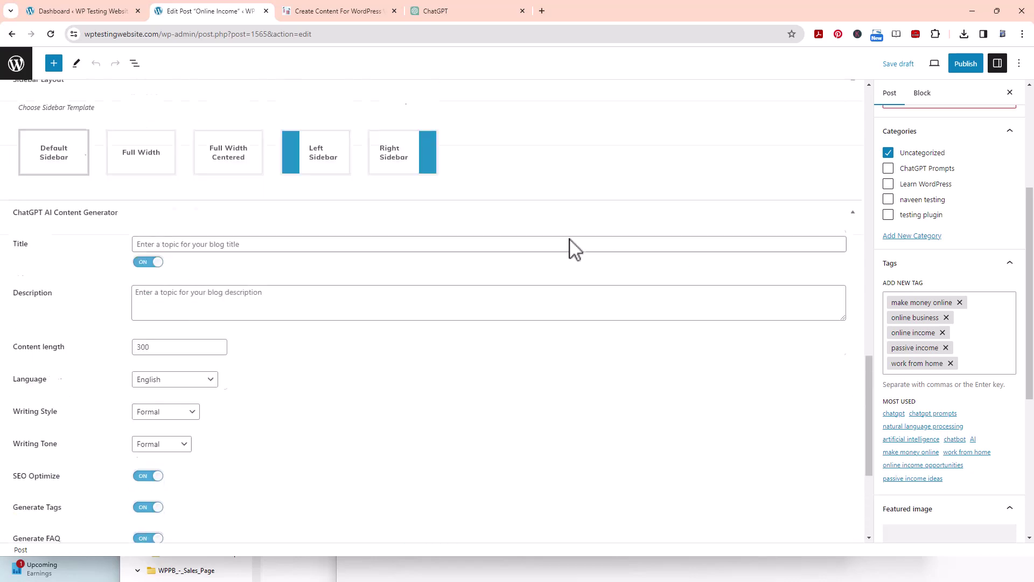
scroll(575, 249, "up", 15)
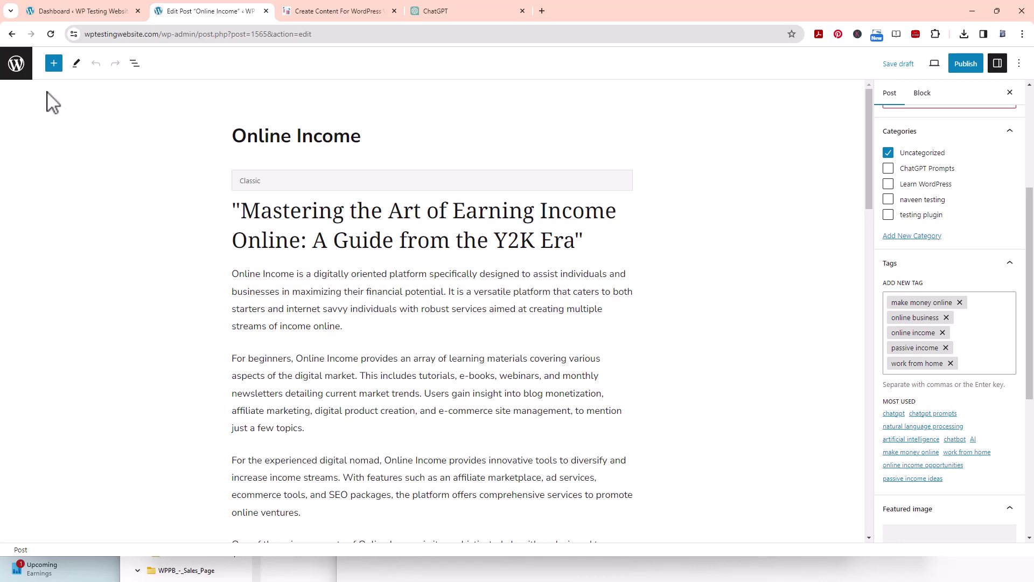
left_click(17, 69)
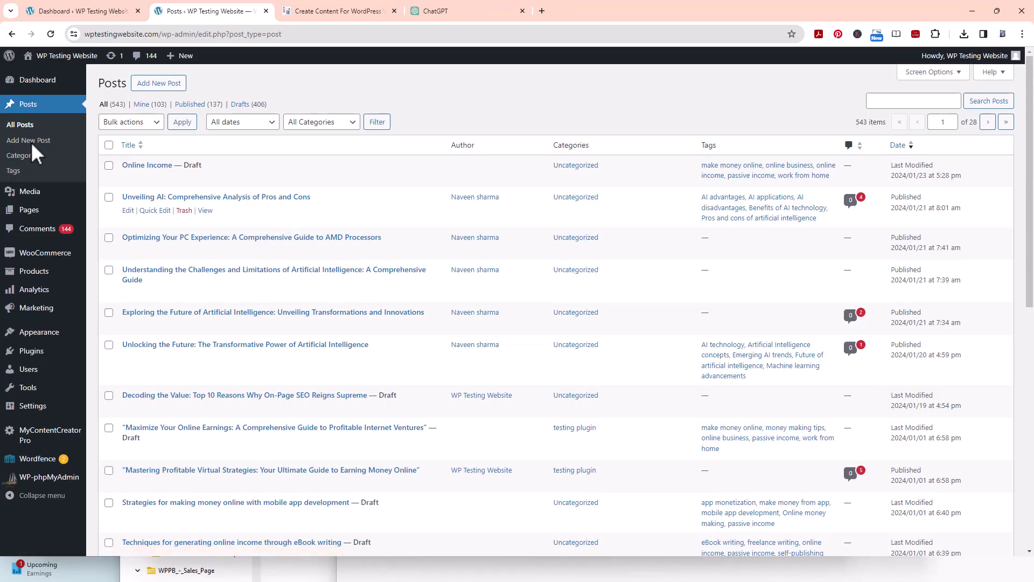
left_click(25, 124)
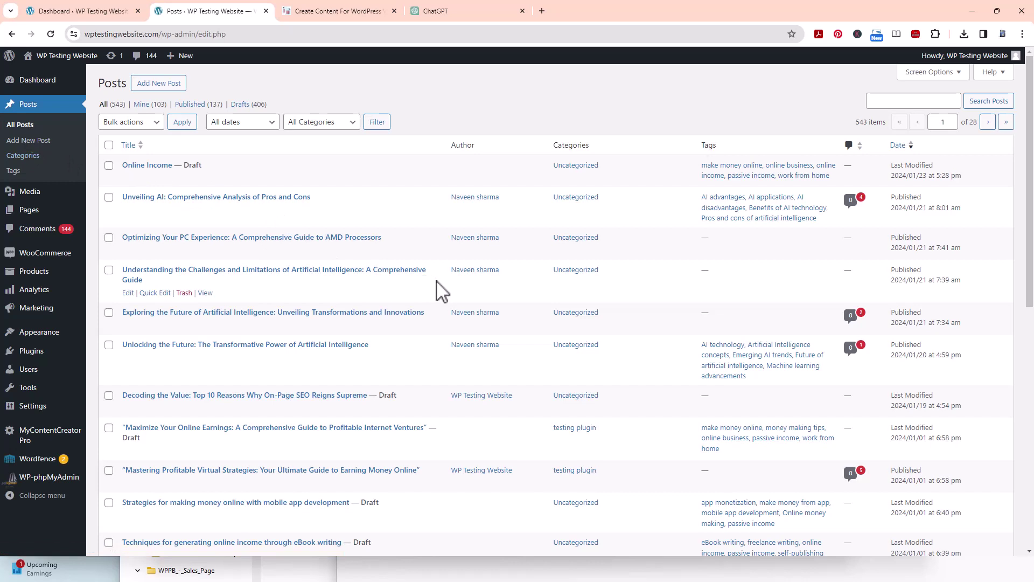
Step: Switch to the My Content Creator Pro sales page and browse through it
left_click(334, 11)
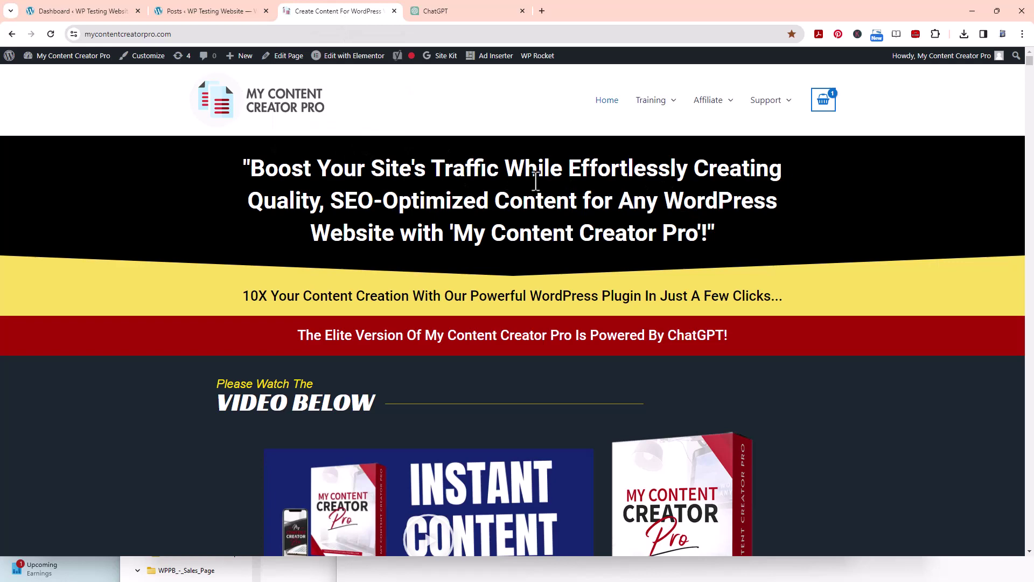
scroll(827, 245, "down", 5)
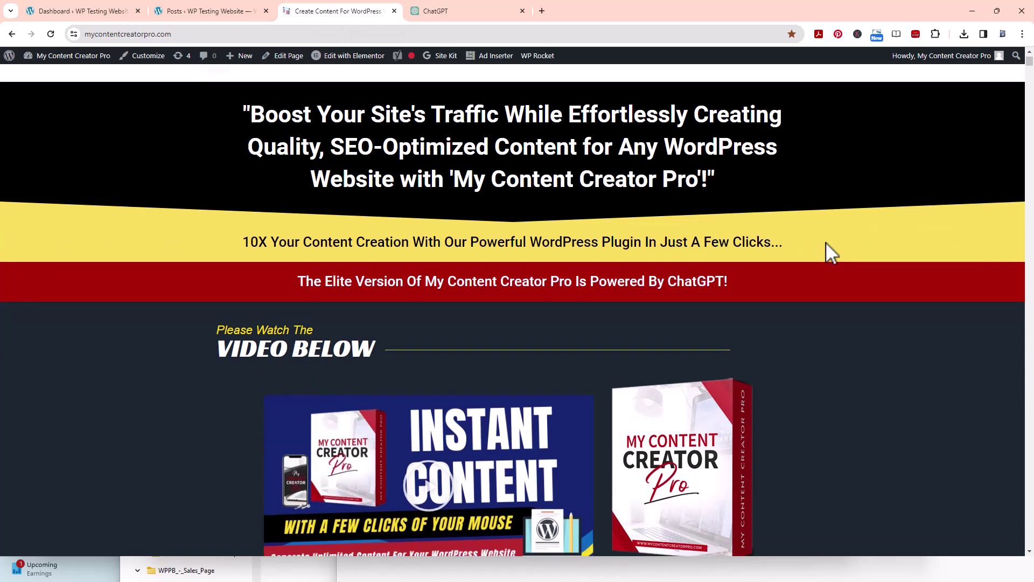
scroll(826, 242, "down", 1)
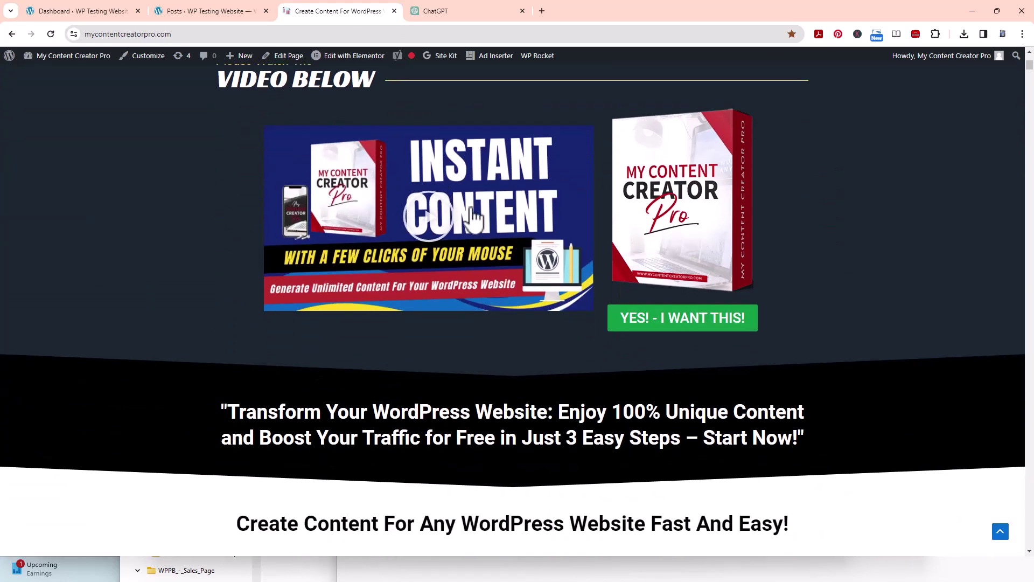
scroll(513, 237, "down", 20)
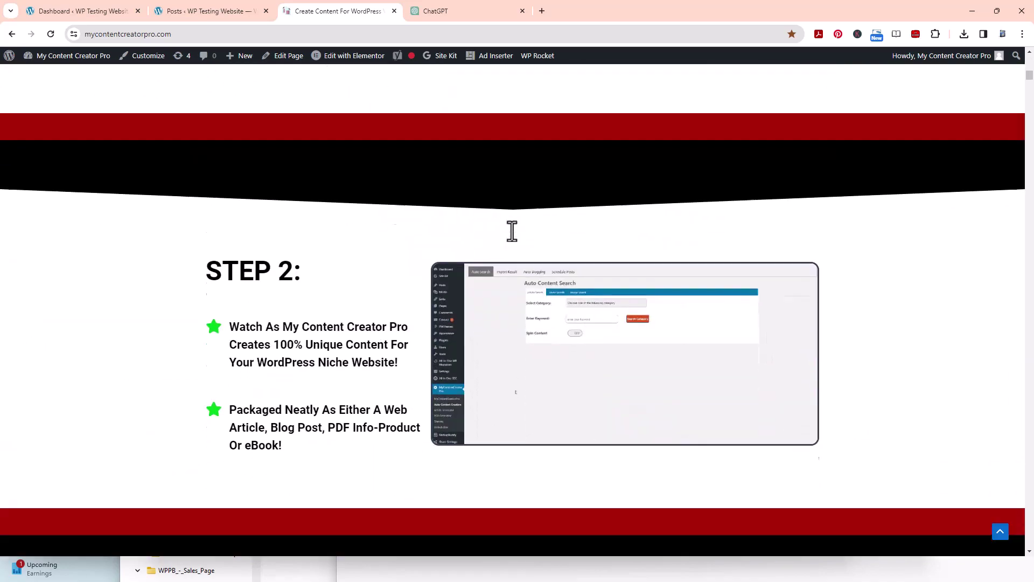
scroll(514, 237, "down", 20)
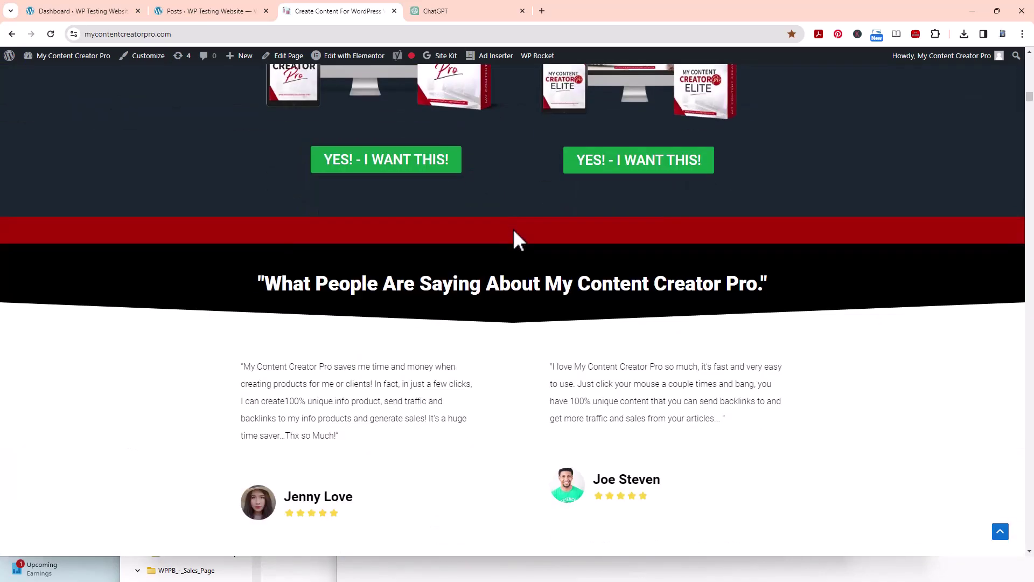
left_click_drag(1029, 103, 1030, 59)
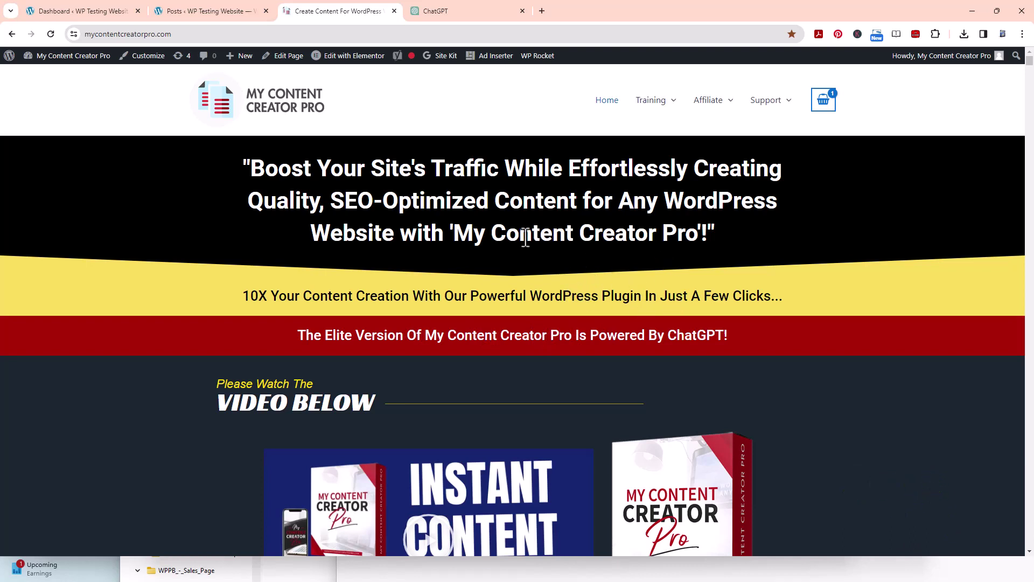
scroll(695, 304, "down", 7)
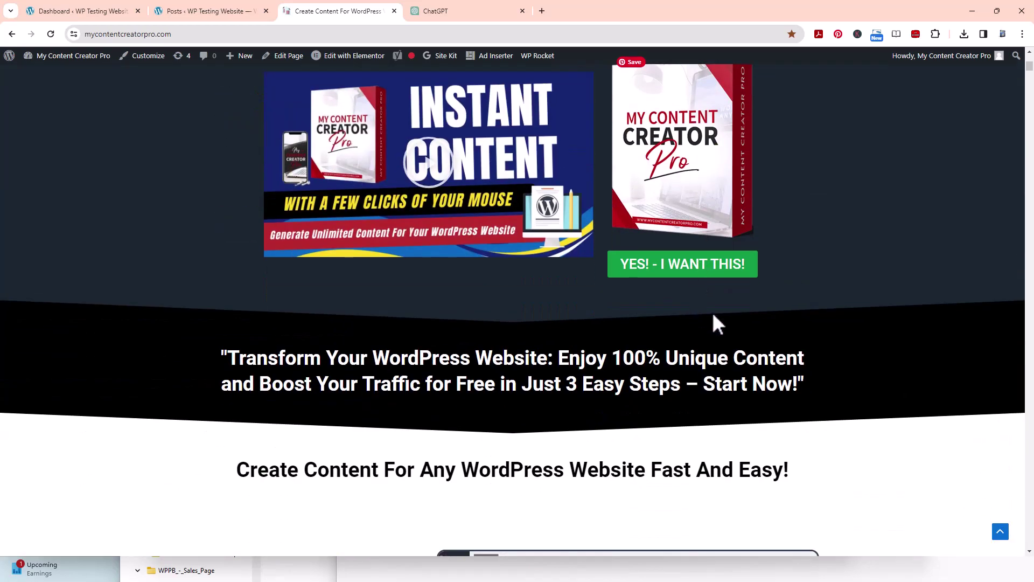
scroll(716, 323, "down", 15)
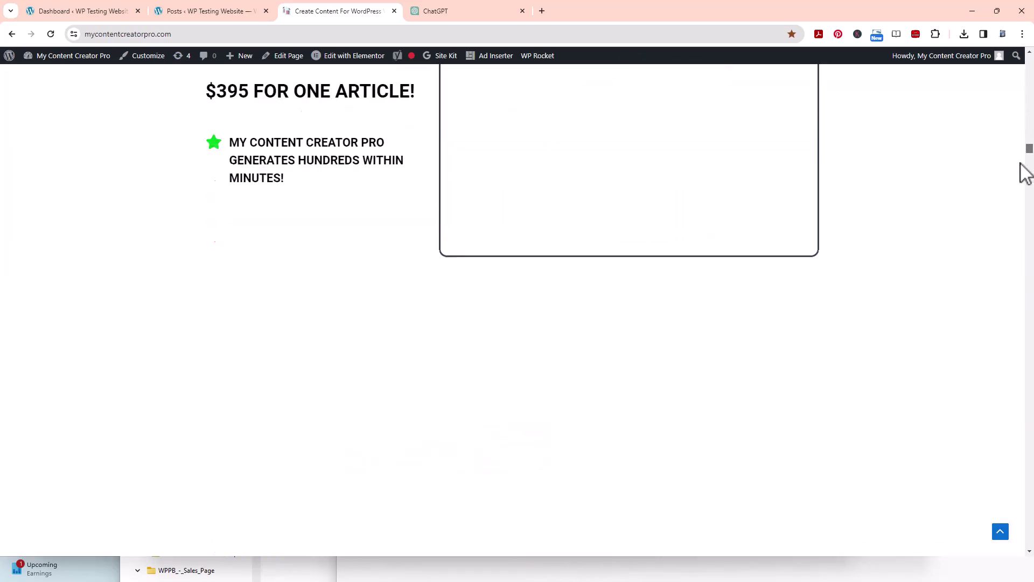
scroll(1008, 237, "down", 15)
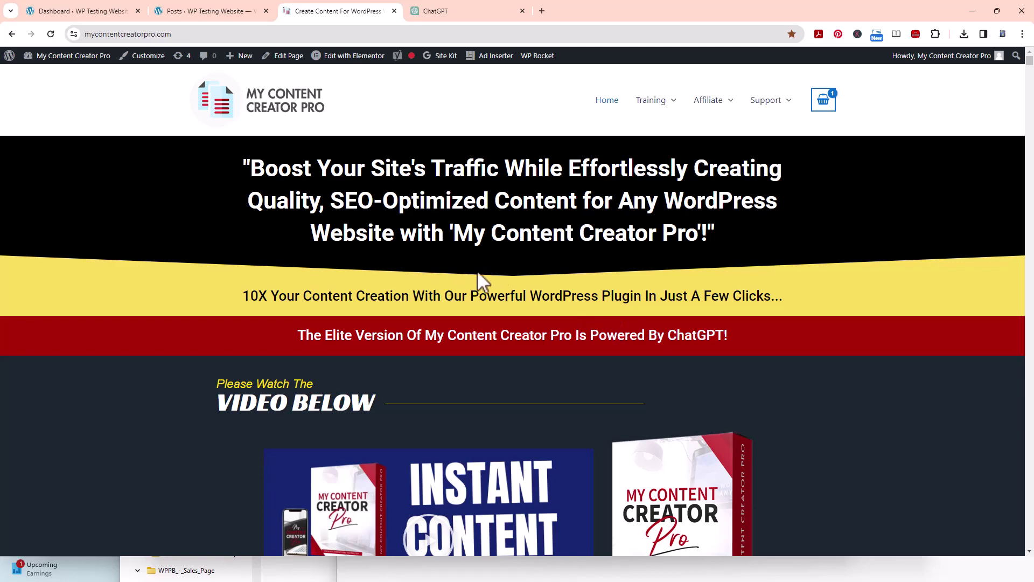
Step: Switch back to the 'Posts ‹ WP Testing Website' tab with its 543 posts
left_click(209, 12)
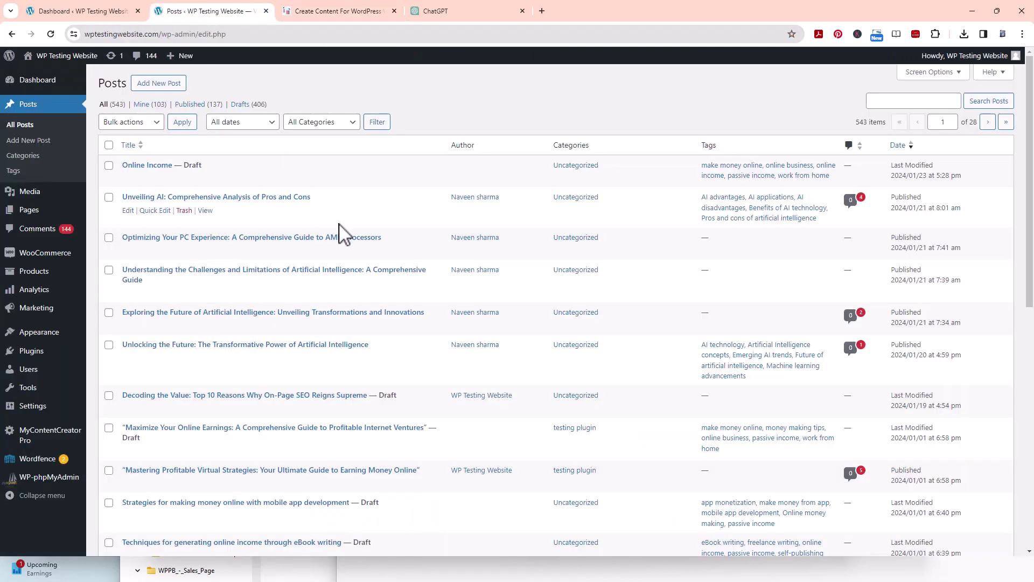